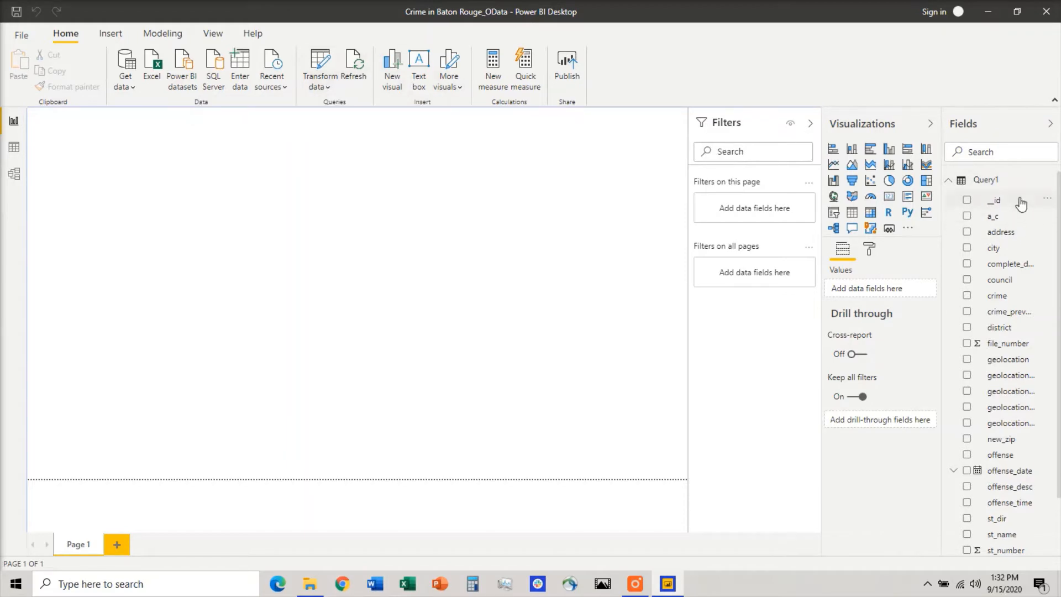
Open the Power Query editor to transform the loaded data.
mouse_move(1016, 191)
left_click(322, 90)
left_click(360, 109)
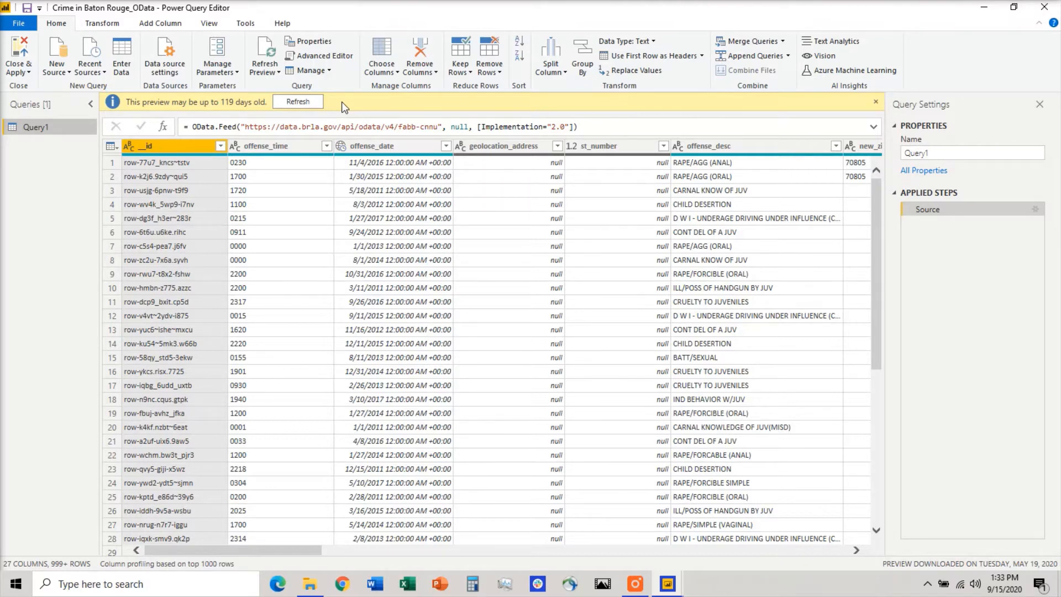
Rename the query from Query1 to Crime.
left_click(957, 150)
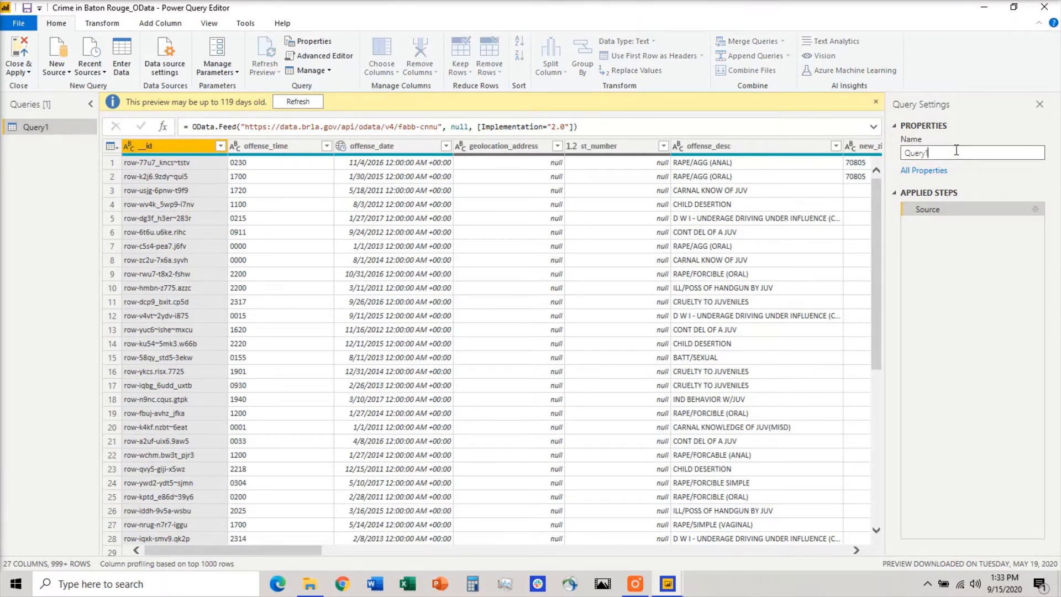
key("BackSpace")
key("BackSpace")
key("BackSpace")
key("BackSpace")
key("BackSpace")
key("BackSpace")
type("Crime")
key("Return")
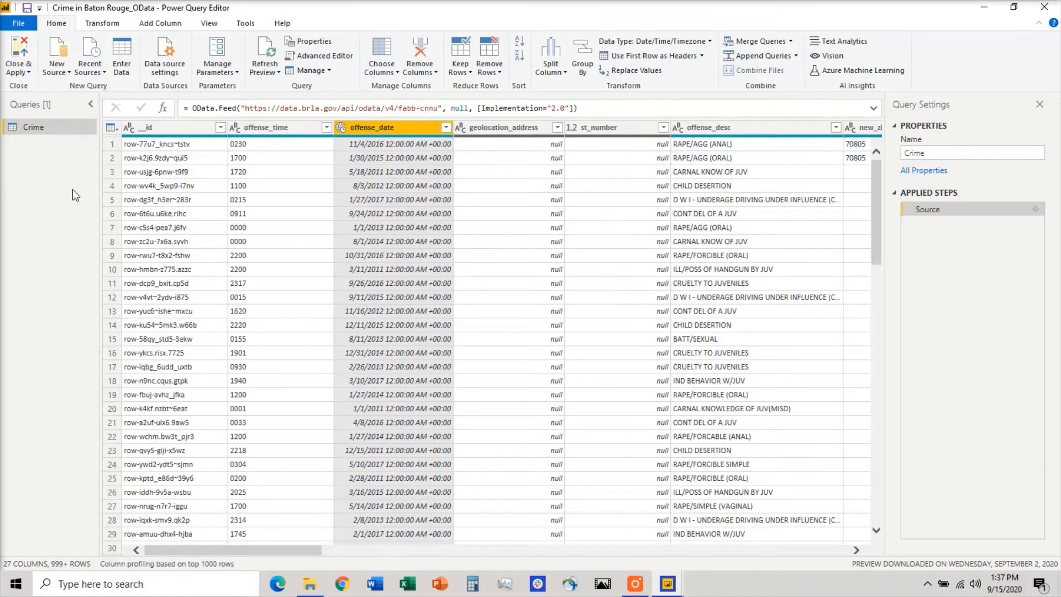
Change the offense_date column's data type to Date.
left_click(181, 127)
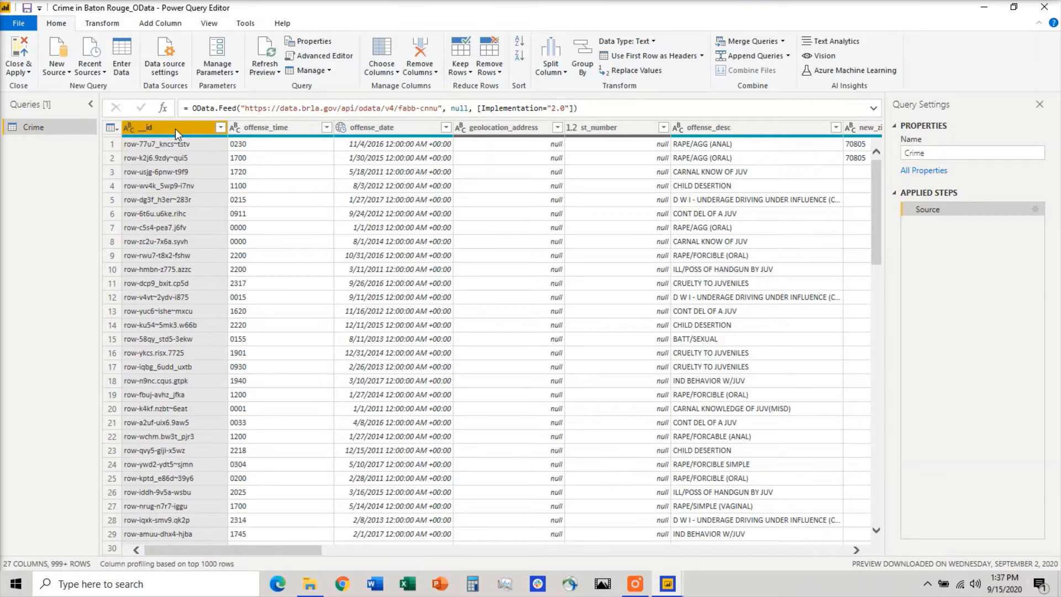
left_click(286, 128, "ctrl")
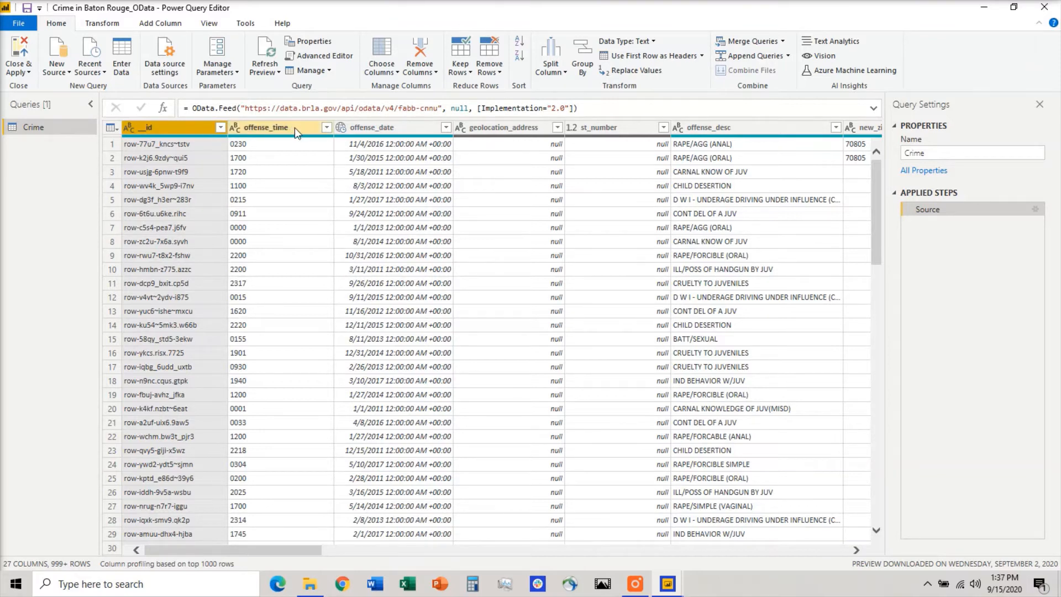
left_click(294, 128)
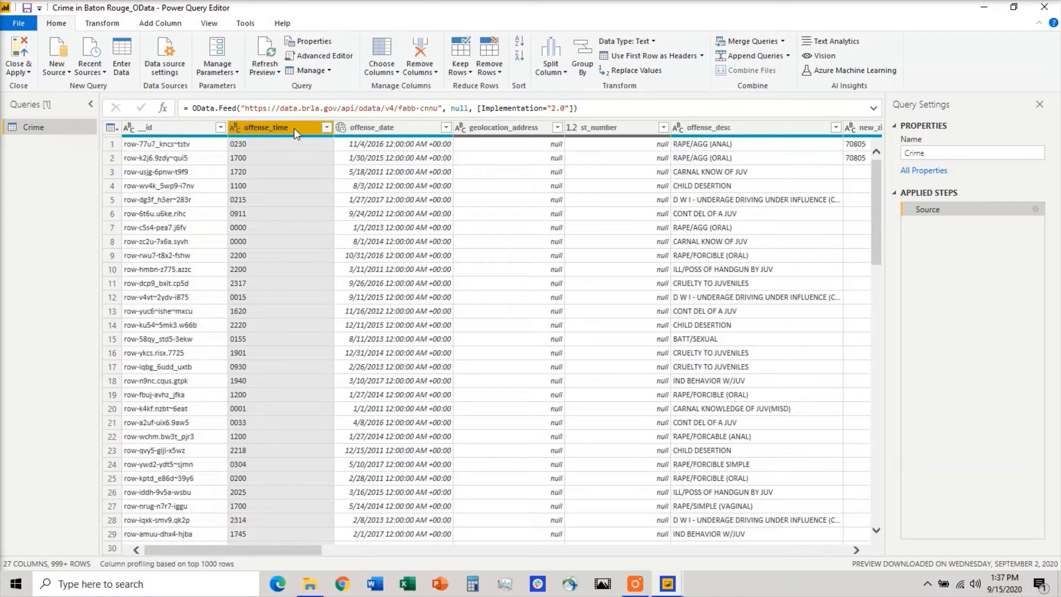
left_click(407, 128)
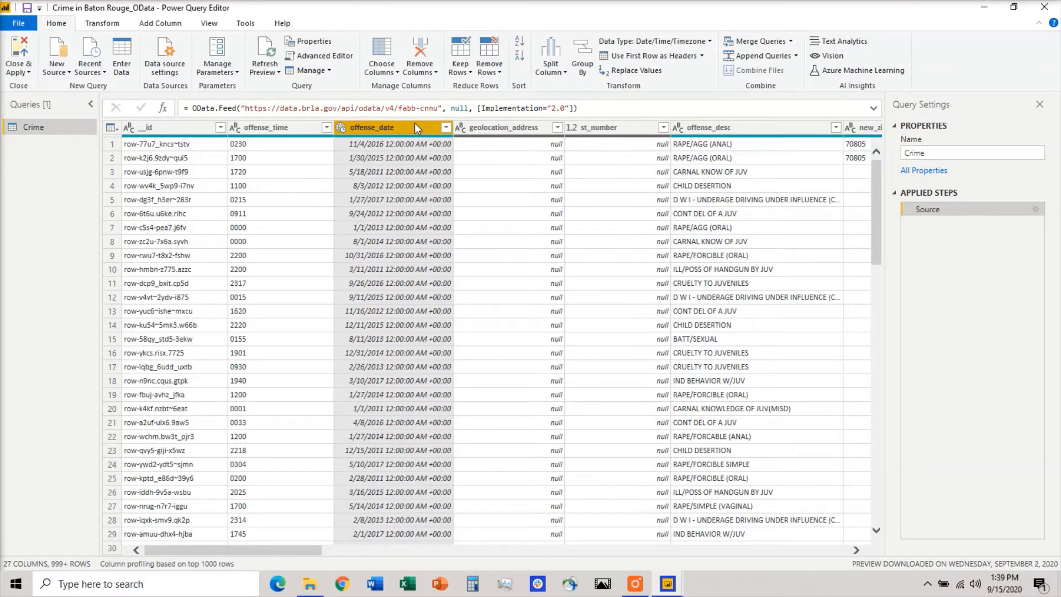
left_click(486, 128)
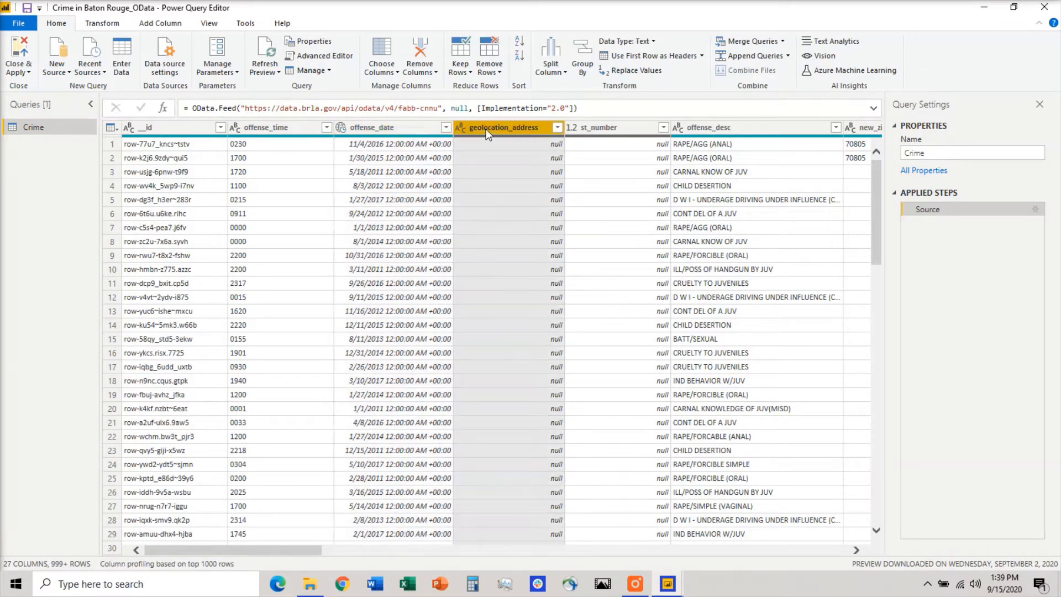
right_click(413, 131)
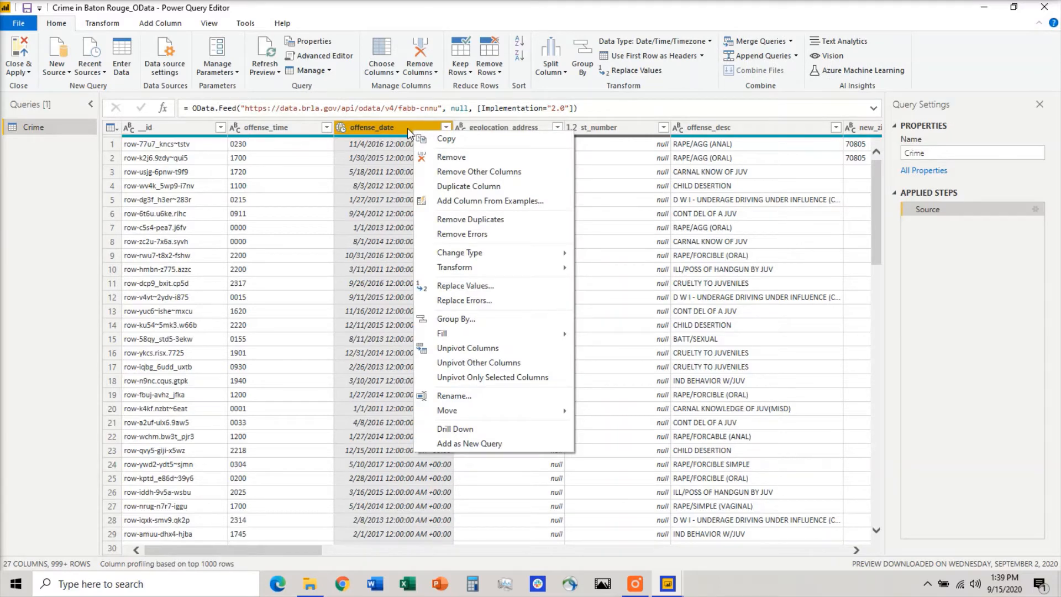
right_click(407, 128)
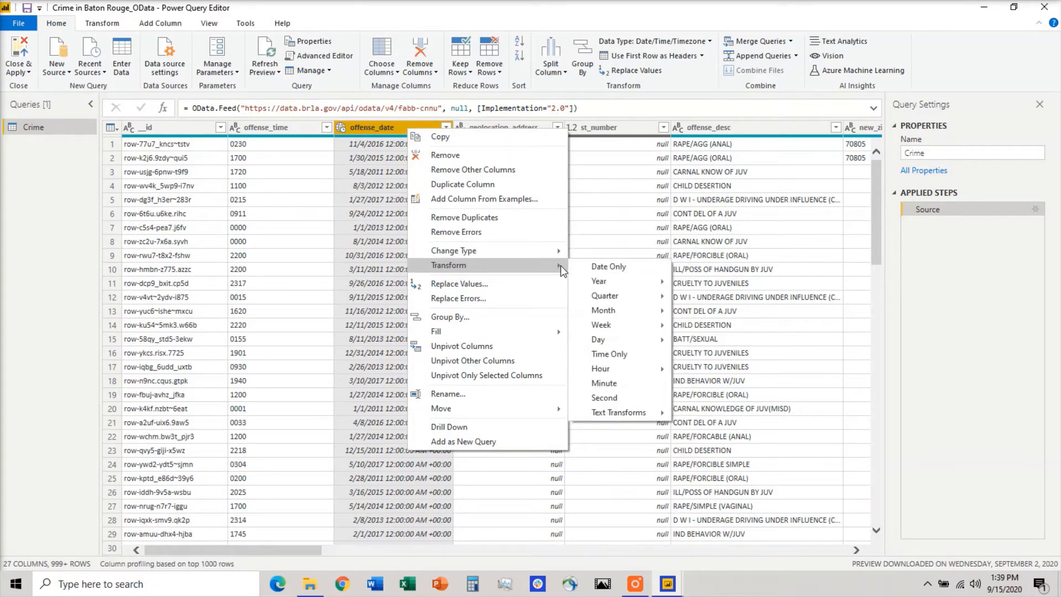
mouse_move(559, 255)
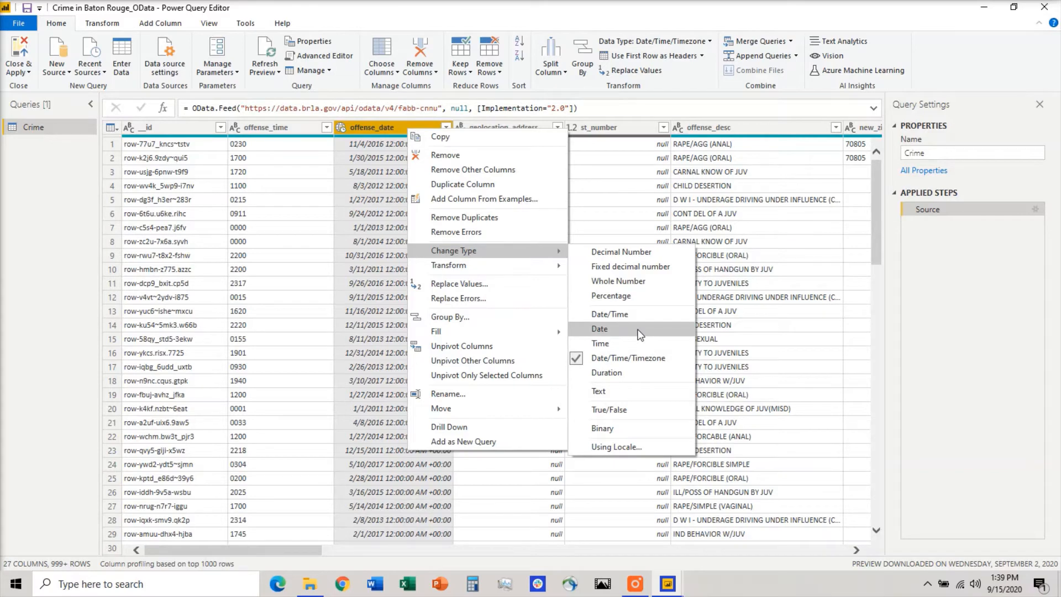
left_click(639, 334)
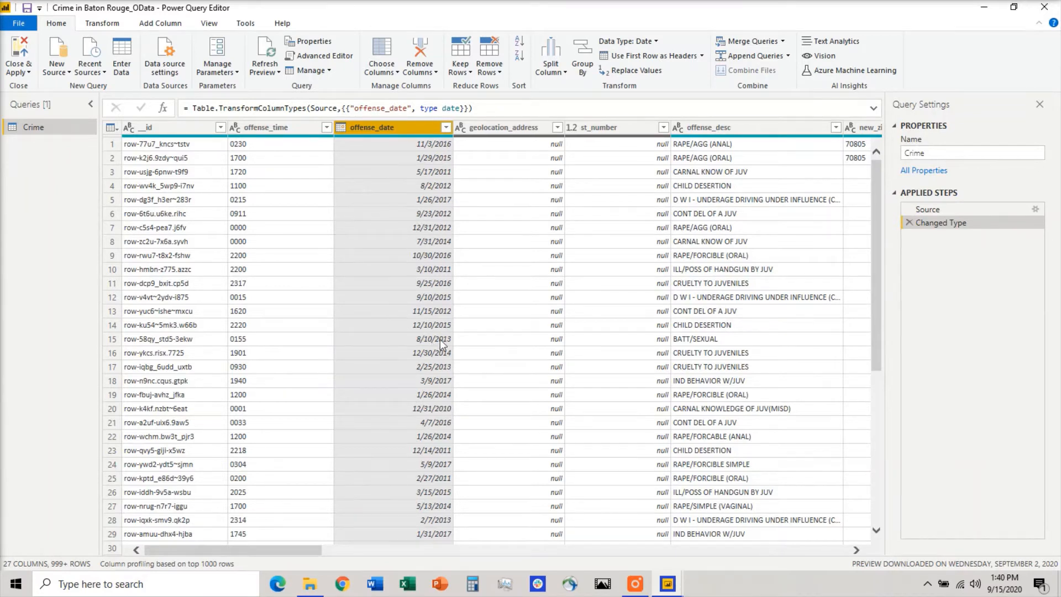
Rename the geolocation_address column to geolocation_address1.
right_click(952, 226)
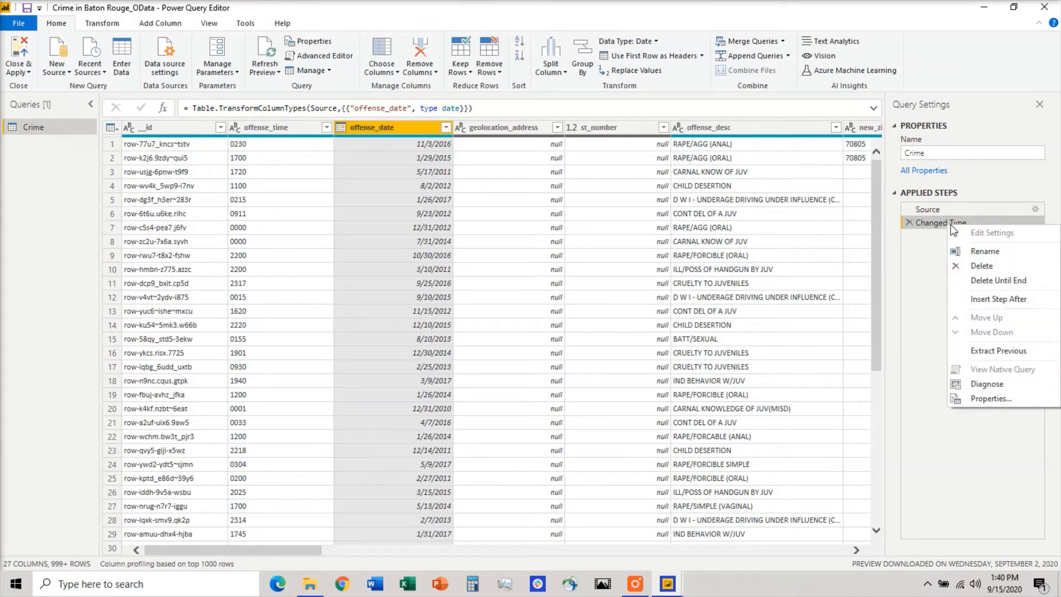
left_click(936, 254)
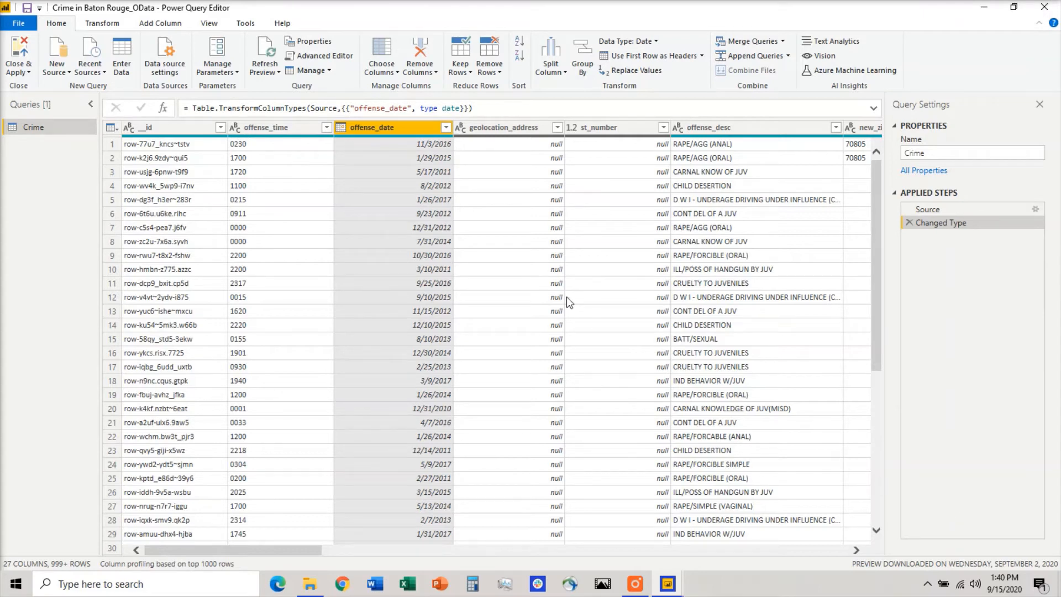
right_click(503, 132)
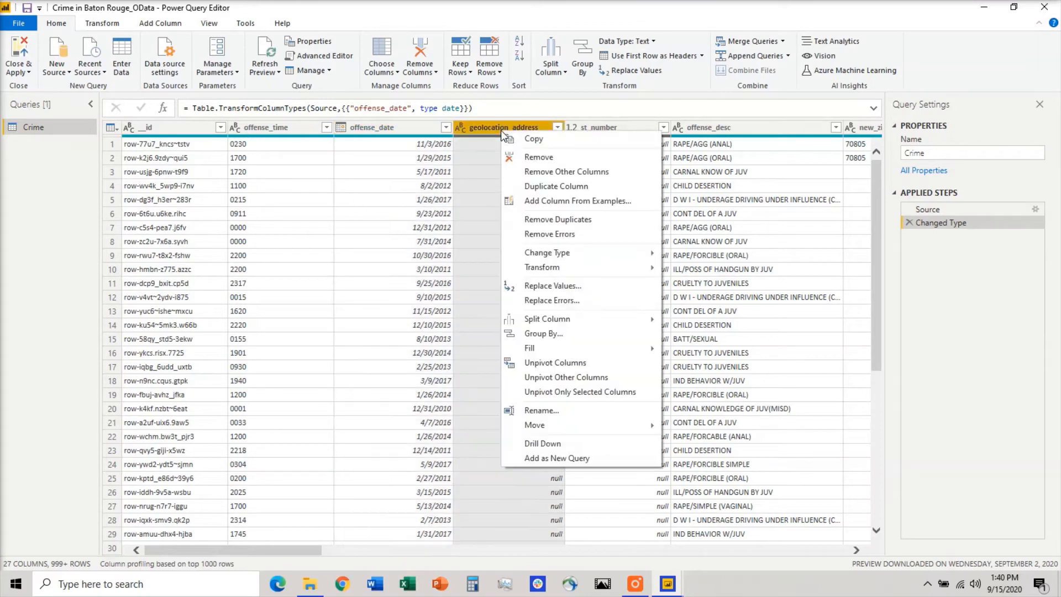
left_click(559, 409)
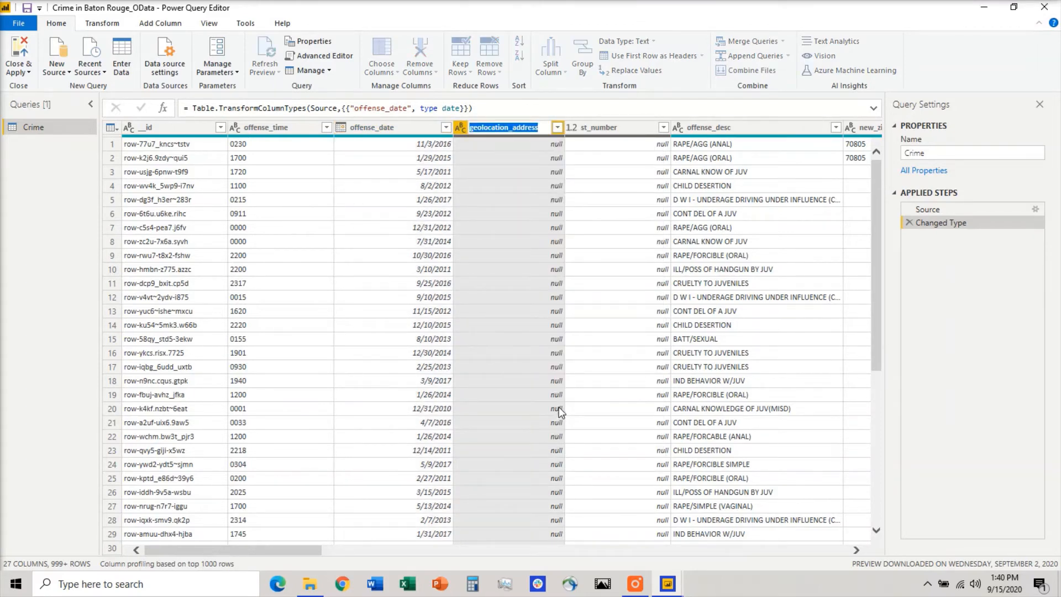
key("End")
type("1")
key("Return")
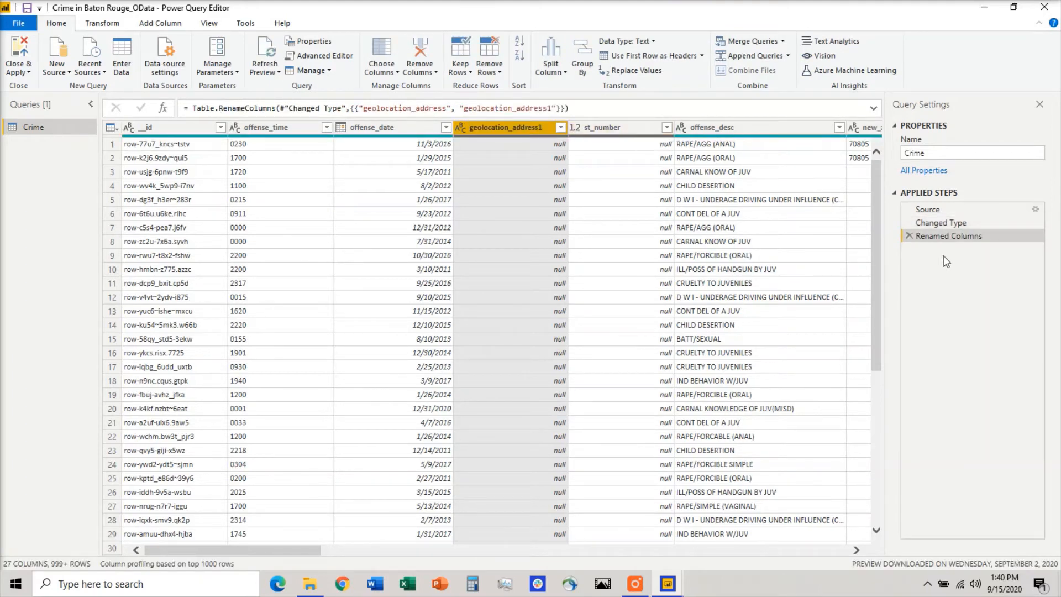
Rename the st_number column to st_number1, then delete the Renamed Columns applied step.
right_click(622, 129)
left_click(665, 395)
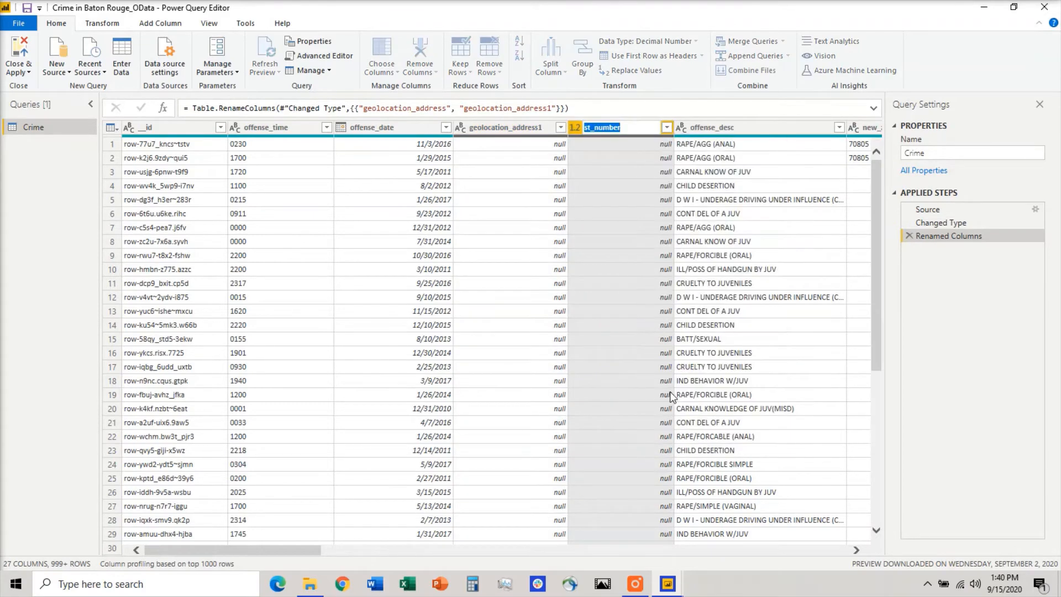
key("End")
type("1")
key("Return")
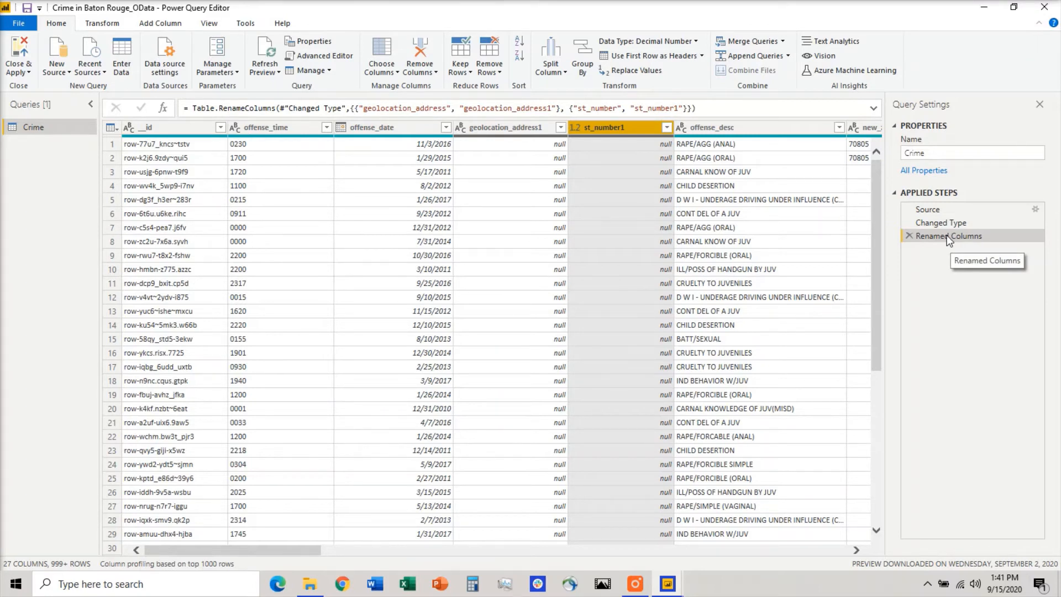
left_click(909, 235)
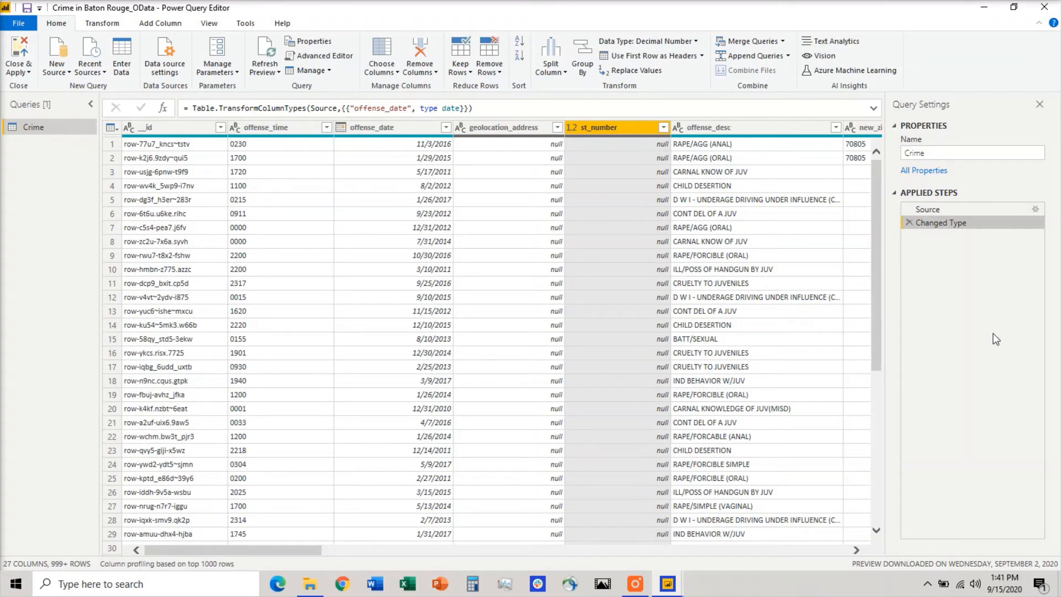
Duplicate the offense_date column.
left_click(530, 132)
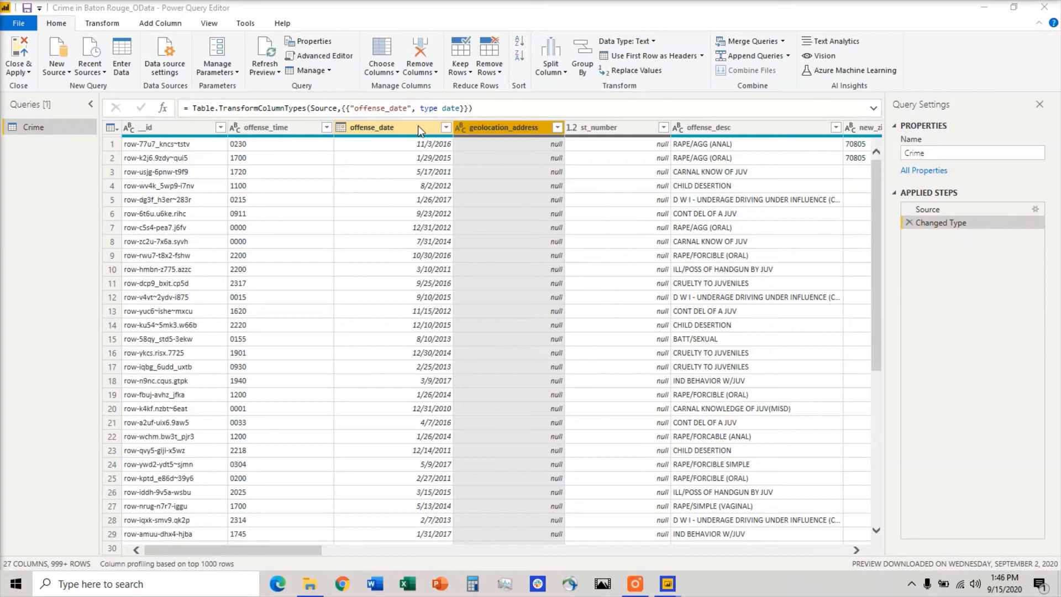
left_click(416, 126)
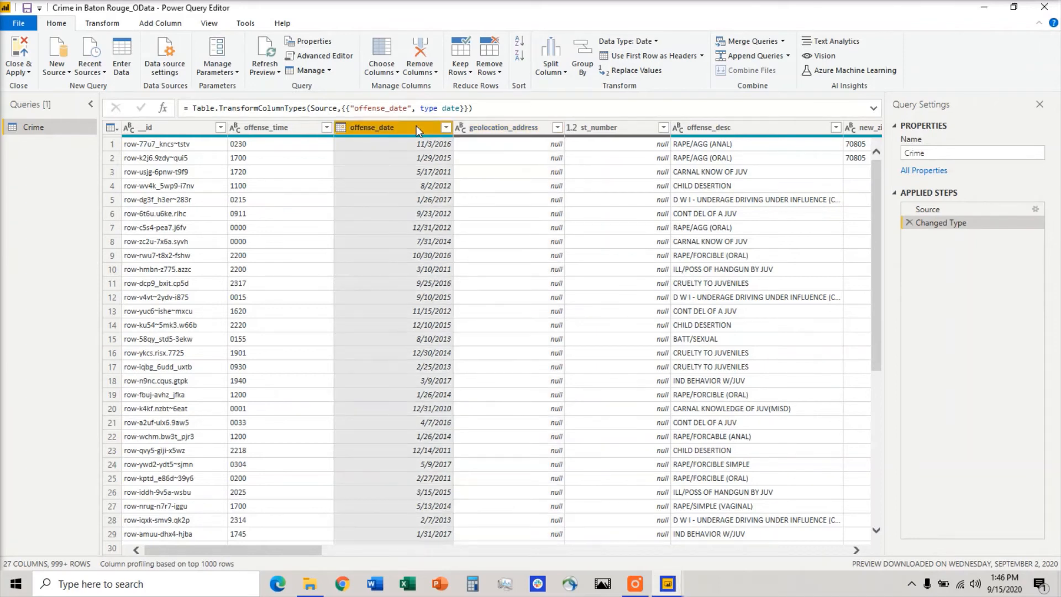
right_click(416, 124)
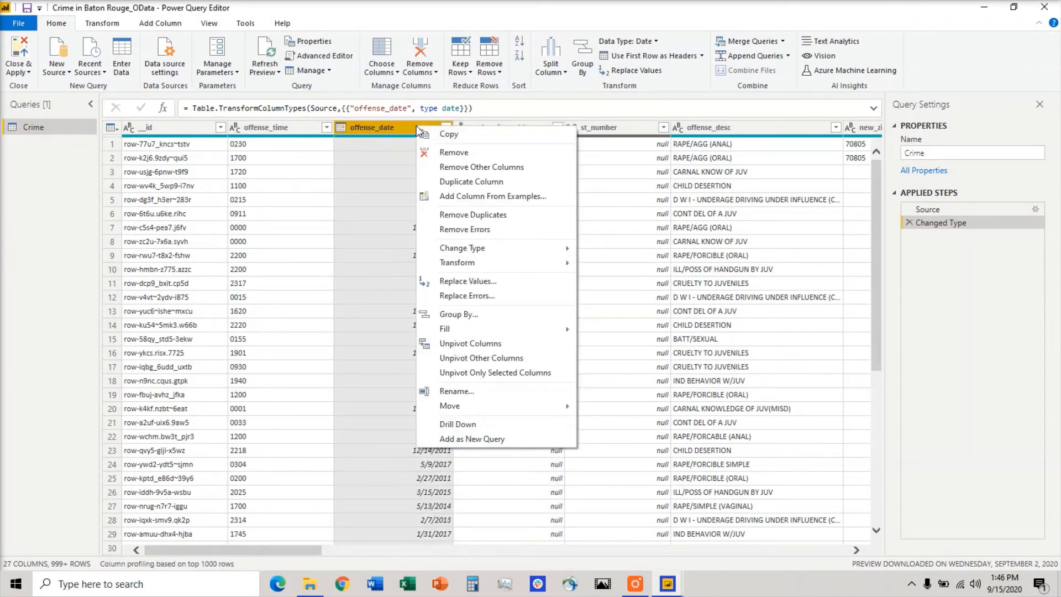
left_click(490, 183)
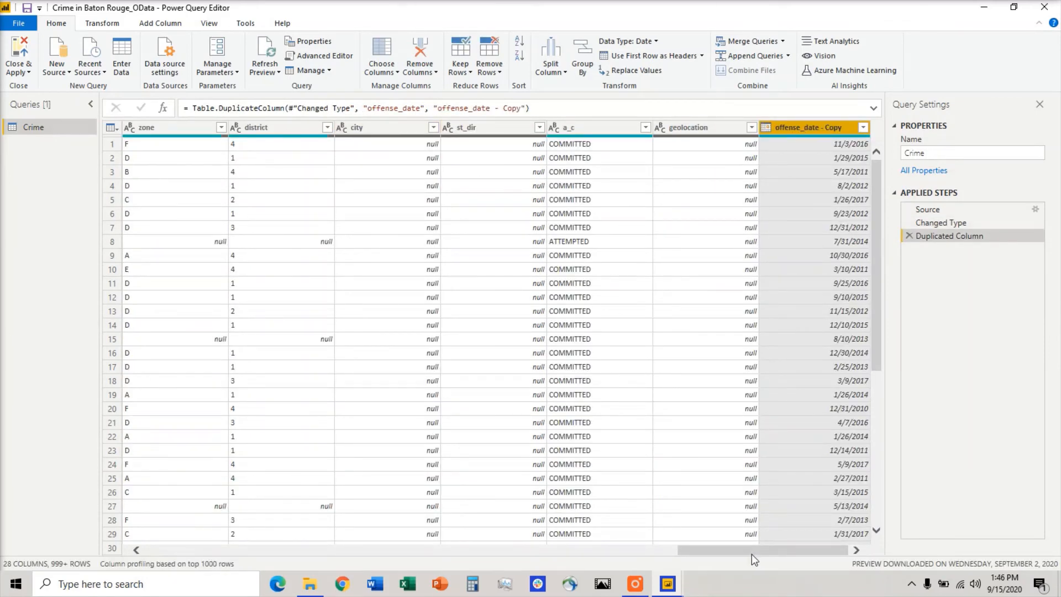
Duplicate the offense_date column a second time.
left_click_drag(752, 554, 185, 506)
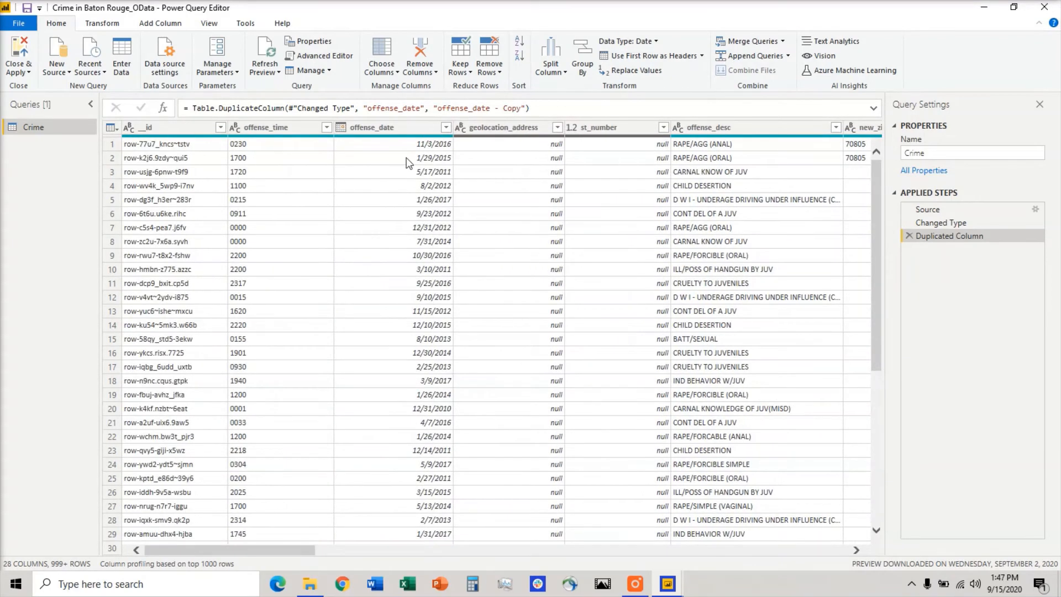
left_click(419, 126)
right_click(419, 126)
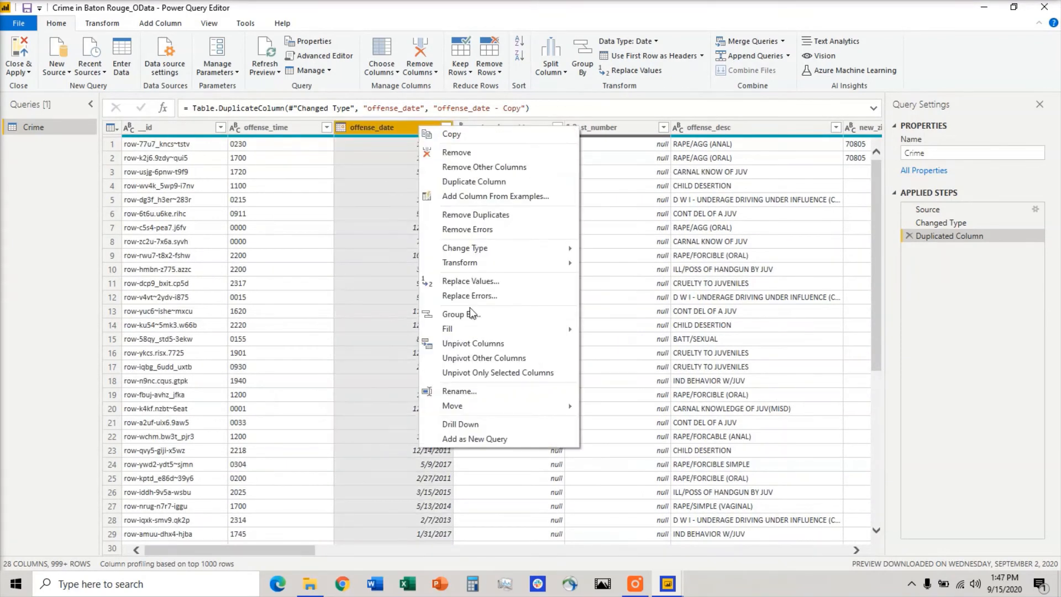
left_click(474, 182)
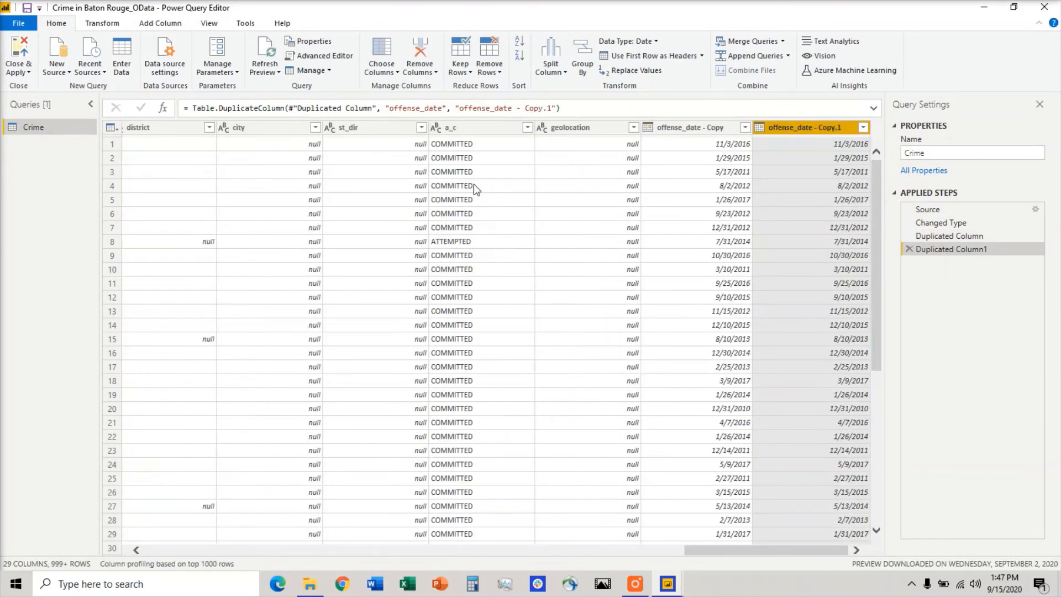
Duplicate the offense_date column a third time.
left_click_drag(726, 552, 341, 531)
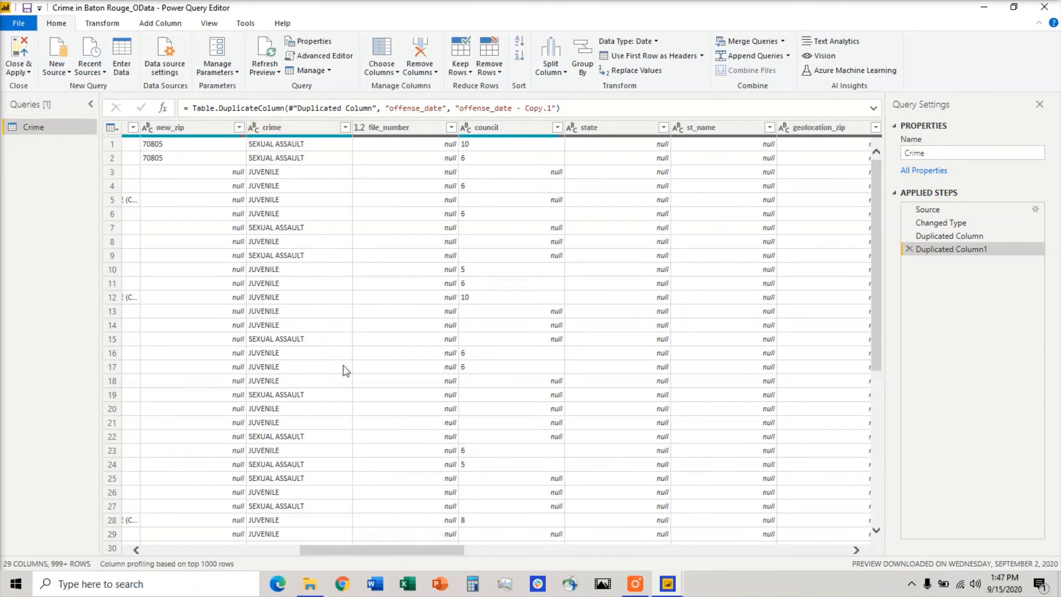
left_click_drag(450, 553, 294, 544)
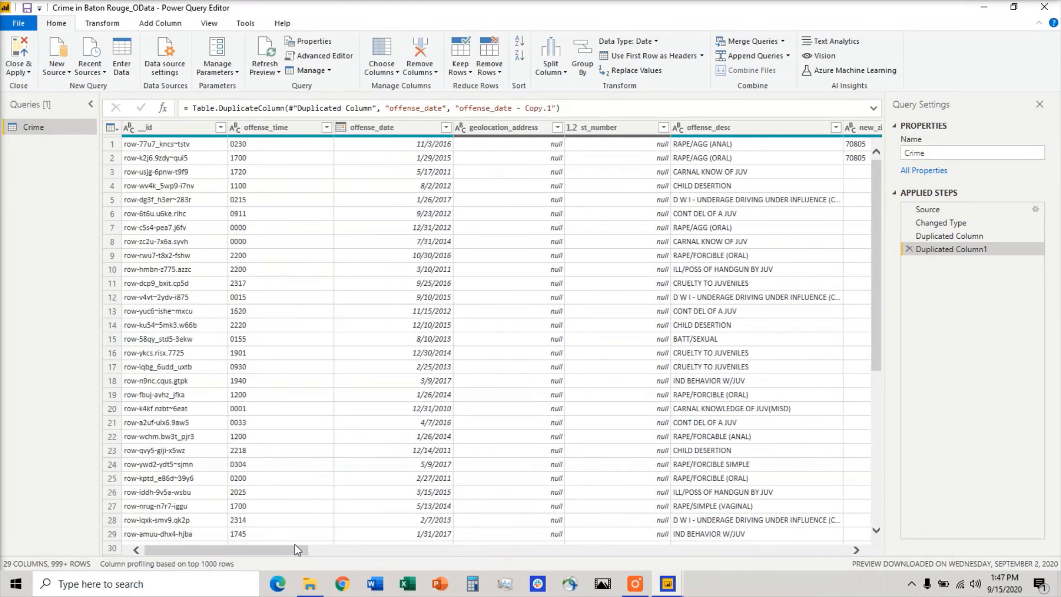
right_click(418, 128)
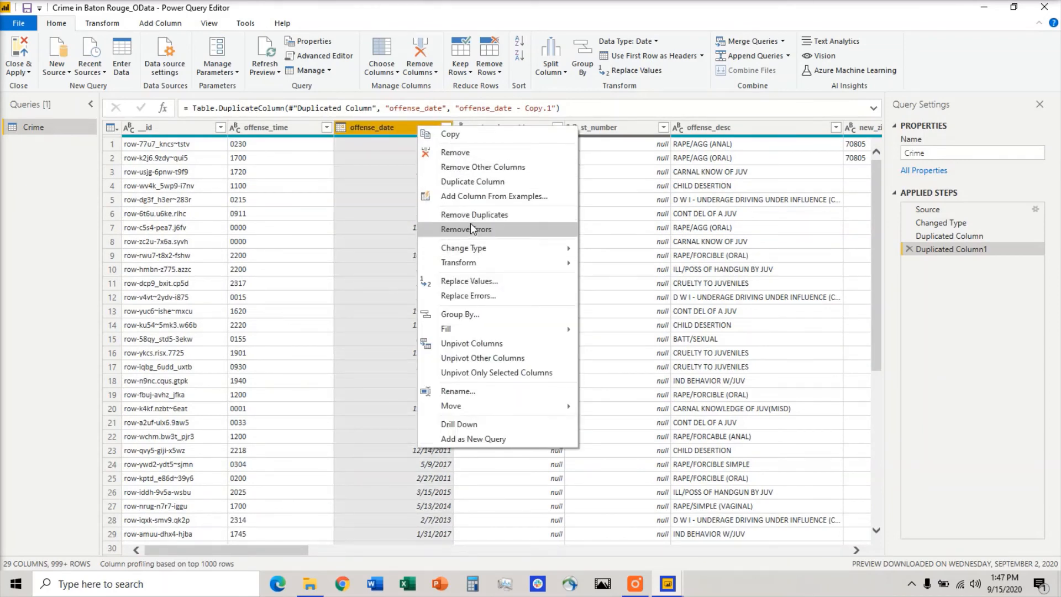
left_click(466, 182)
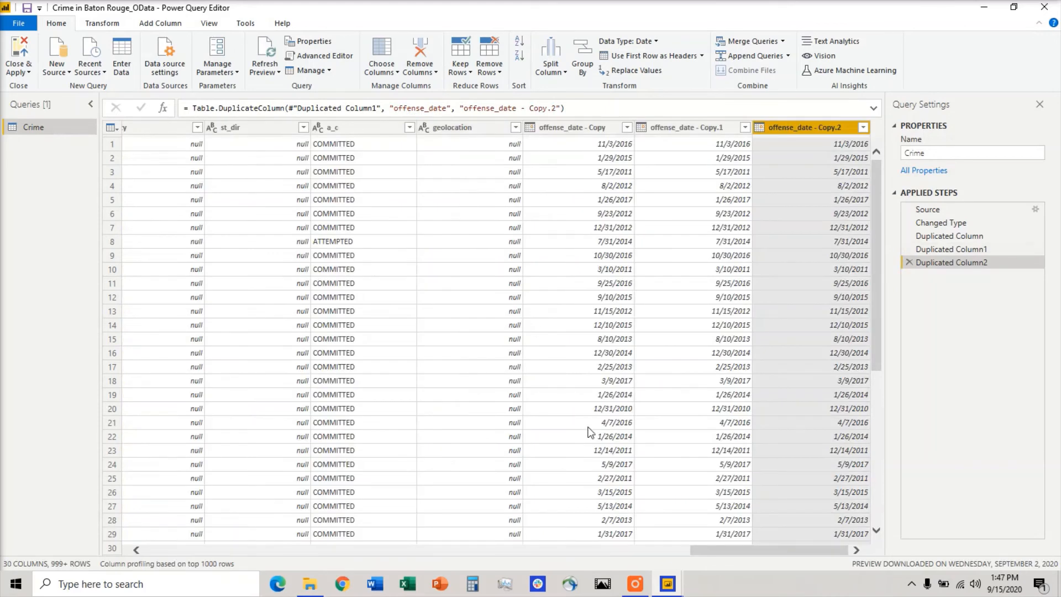
Move the offense_date - Copy column beside offense_date and rename it Month.
left_click_drag(588, 126, 392, 113)
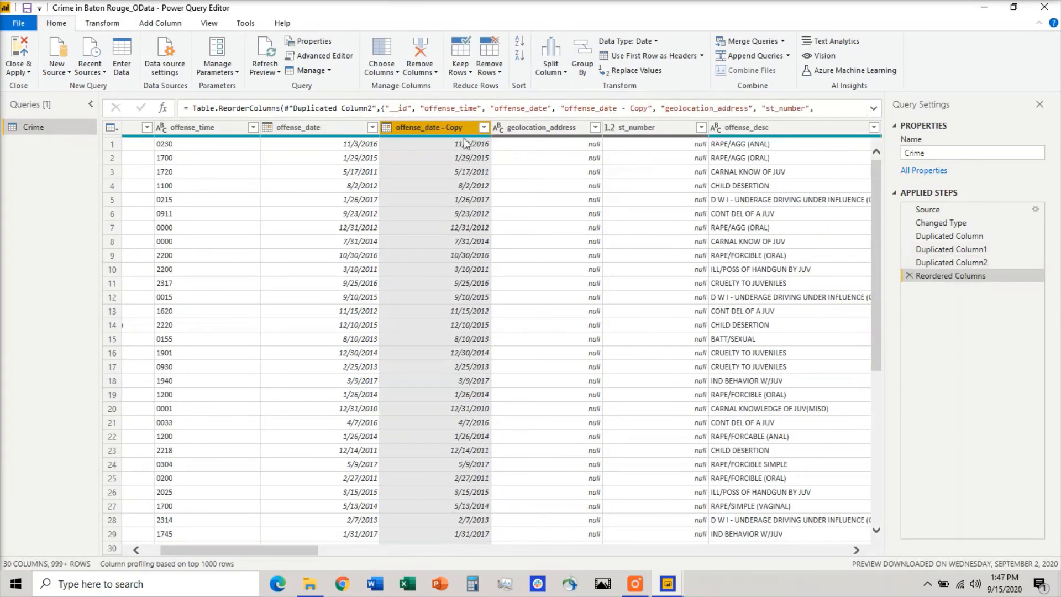
right_click(457, 136)
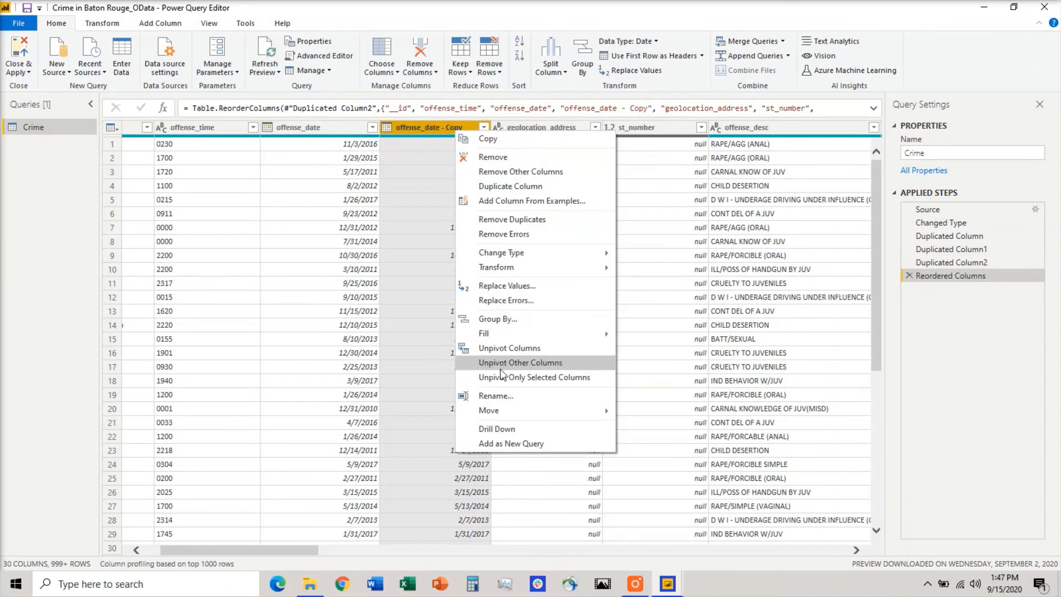
left_click(507, 395)
key("Home")
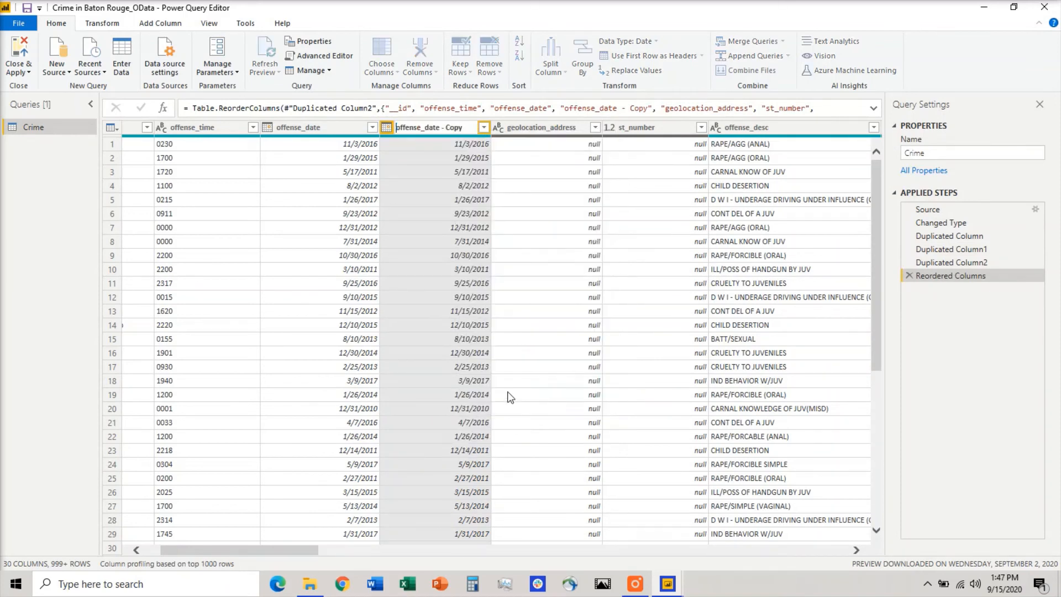
key("shift+Right")
key("shift+Right")
key("shift+Right")
key("shift+Right")
key("shift+Right")
key("shift+Right")
key("shift+Right")
key("shift+Right")
key("shift+Right")
key("shift+Right")
key("shift+Right")
key("shift+Right")
key("shift+Right")
key("shift+Right")
key("shift+Right")
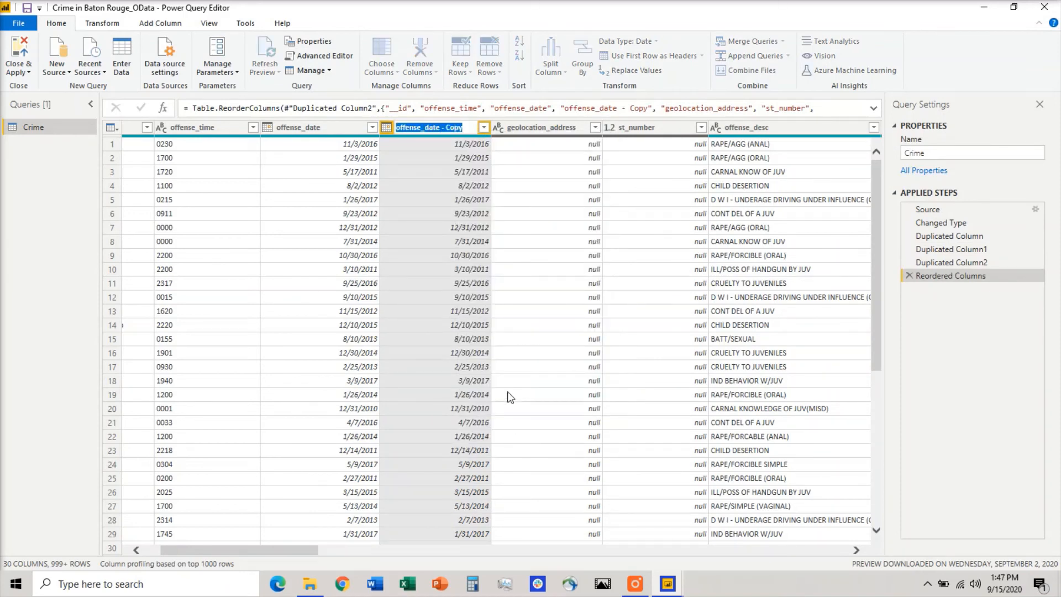
type("Mont")
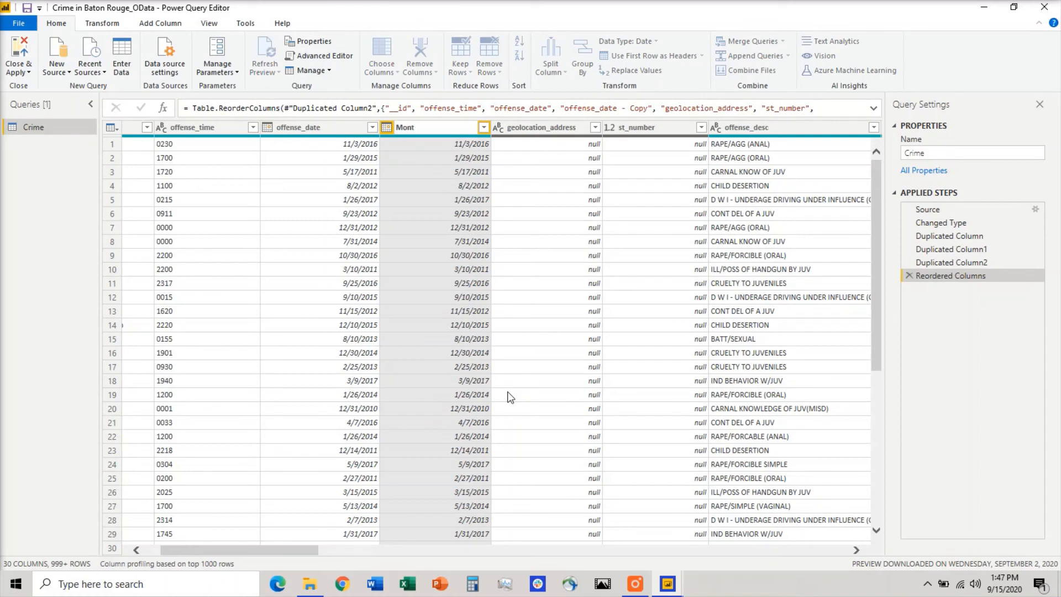
type("h")
key("Return")
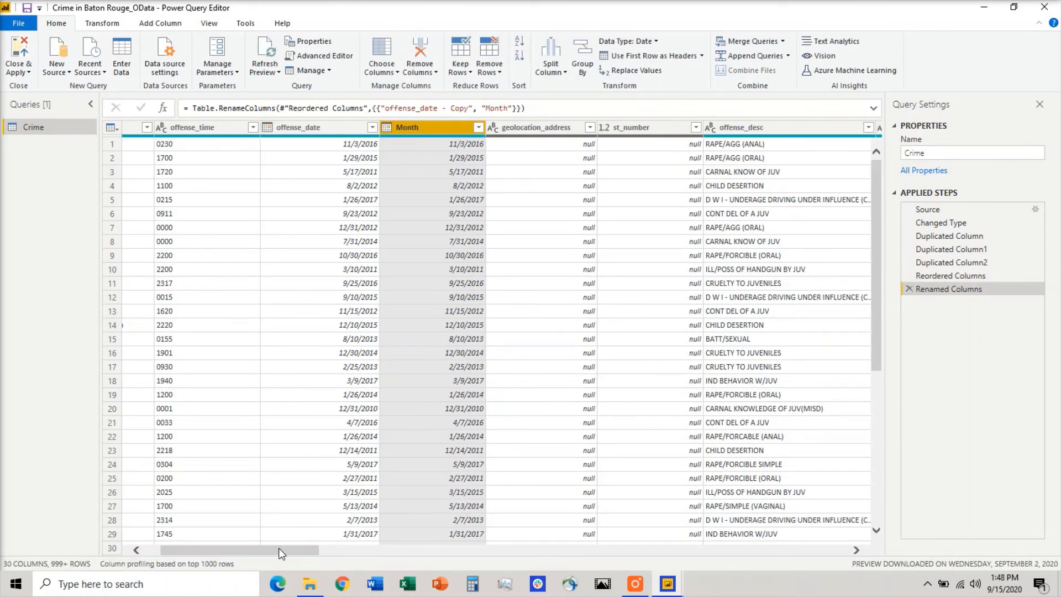
Move the offense_date - Copy.1 column to sit right after the Month column.
left_click_drag(279, 548, 894, 544)
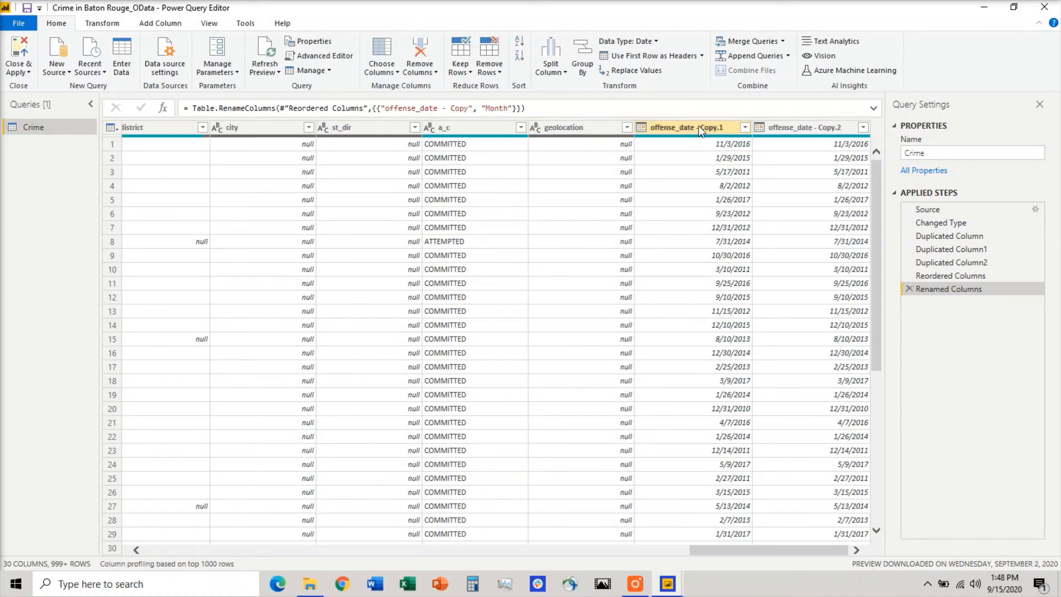
left_click_drag(697, 125, 304, 105)
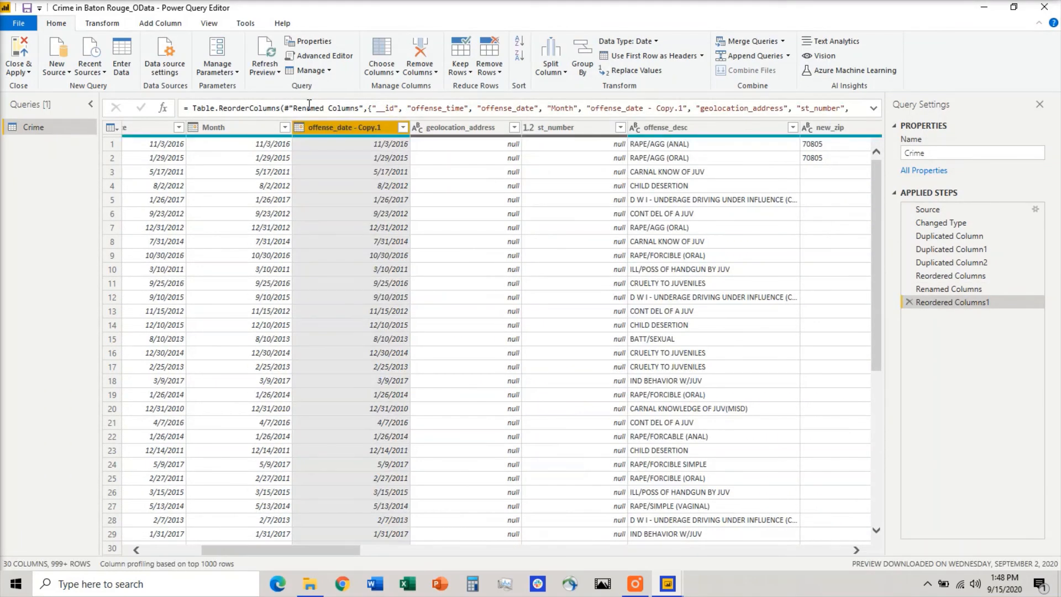